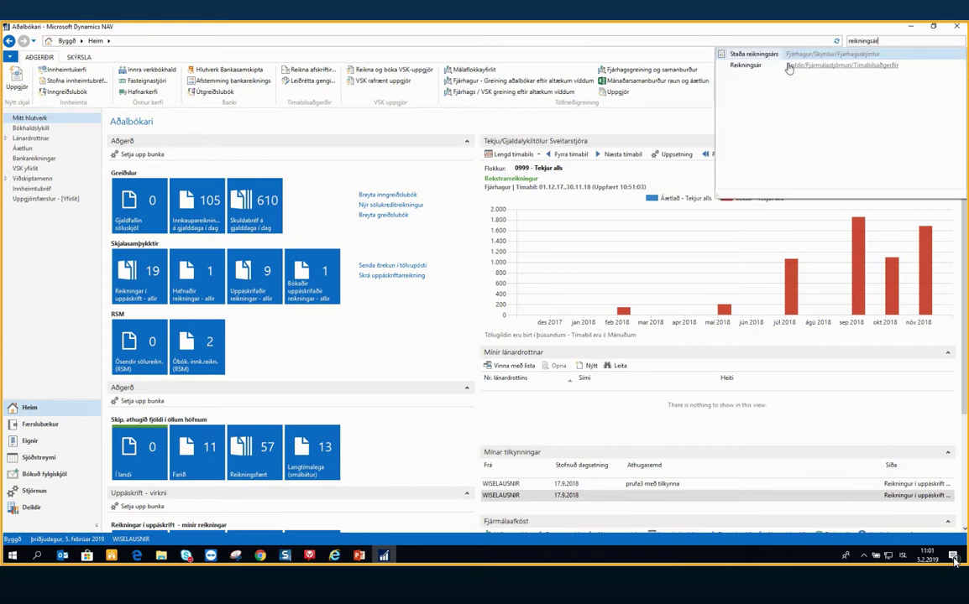
# Open the Fjárhagstímabil list under Fjármálastjórnun, Tímabilsaðgerðir, Reikningsár in the departments overview
pyautogui.click(745, 69)
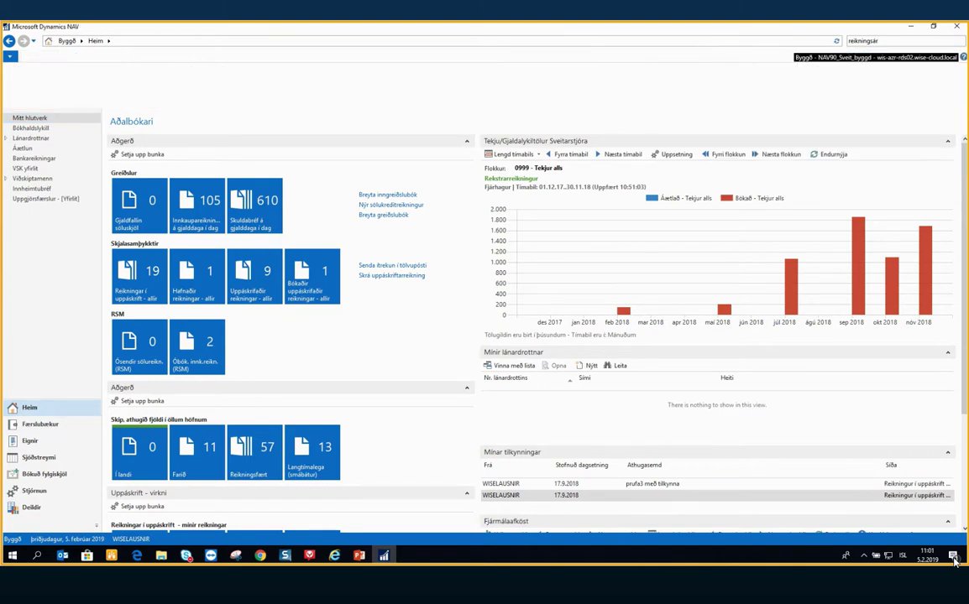
pyautogui.click(95, 41)
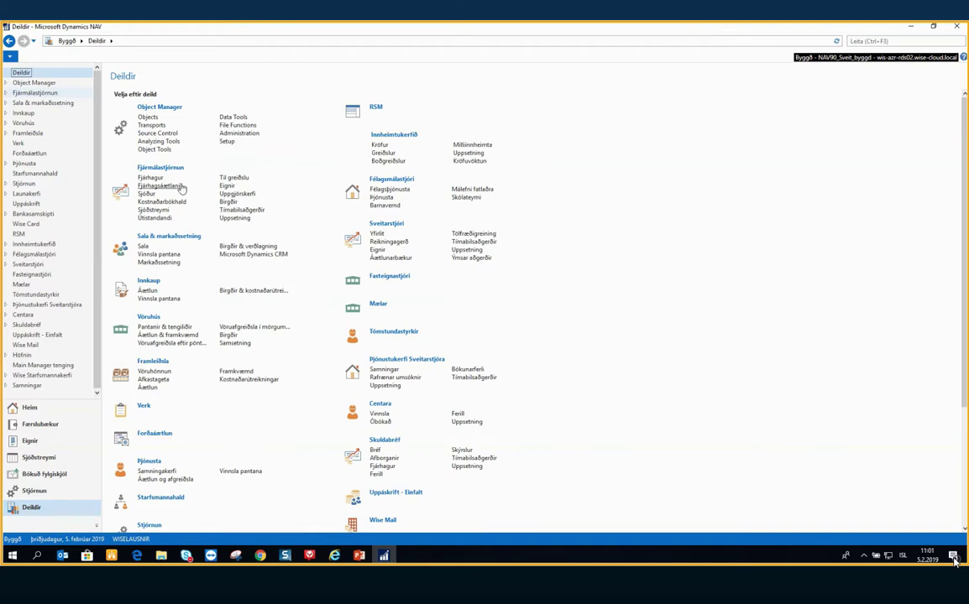
pyautogui.click(240, 210)
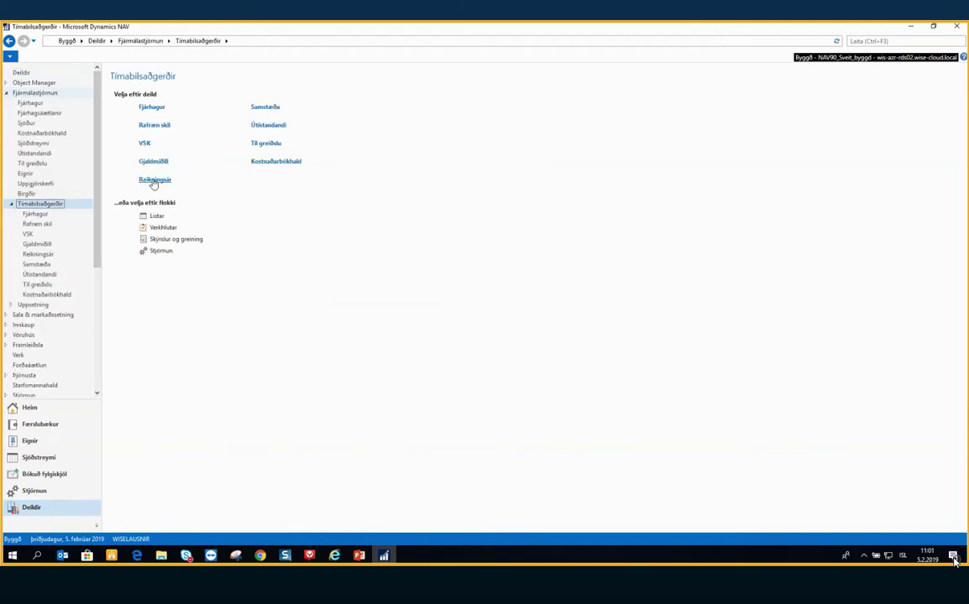
pyautogui.click(154, 180)
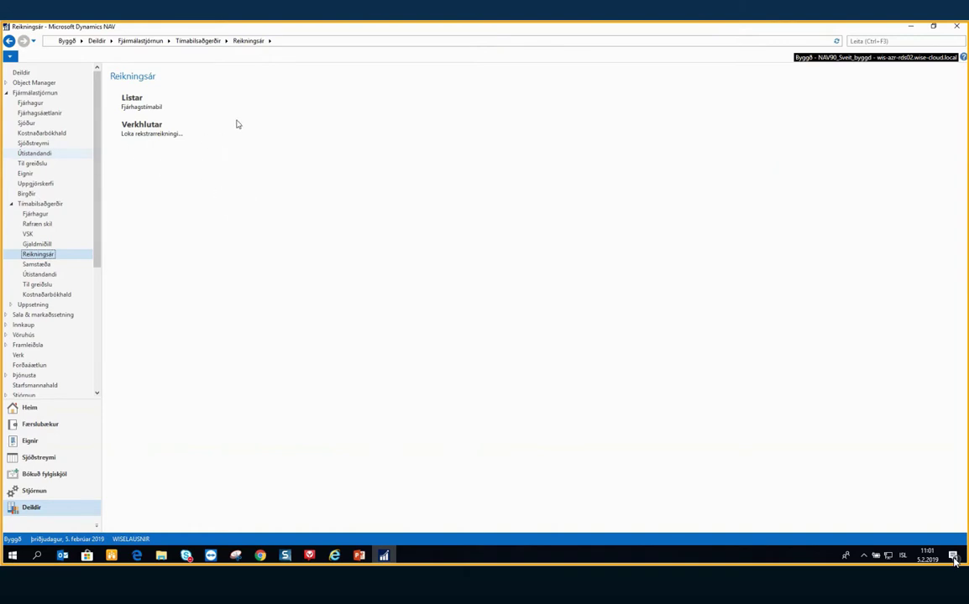
pyautogui.click(151, 110)
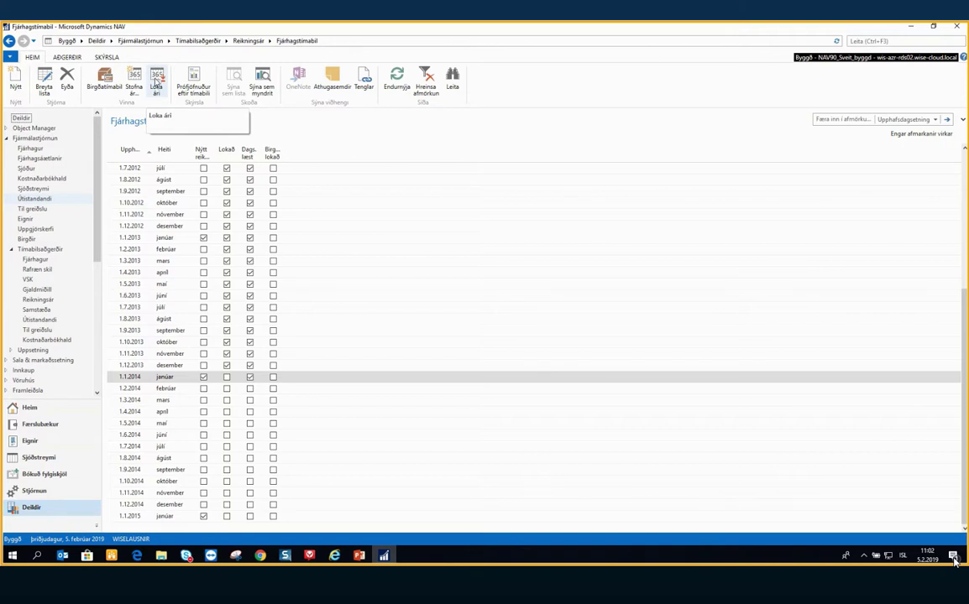
# Start closing the fiscal year 01.01.14 to 31.12.14 with Loka ári, but decline the confirmation
pyautogui.click(156, 83)
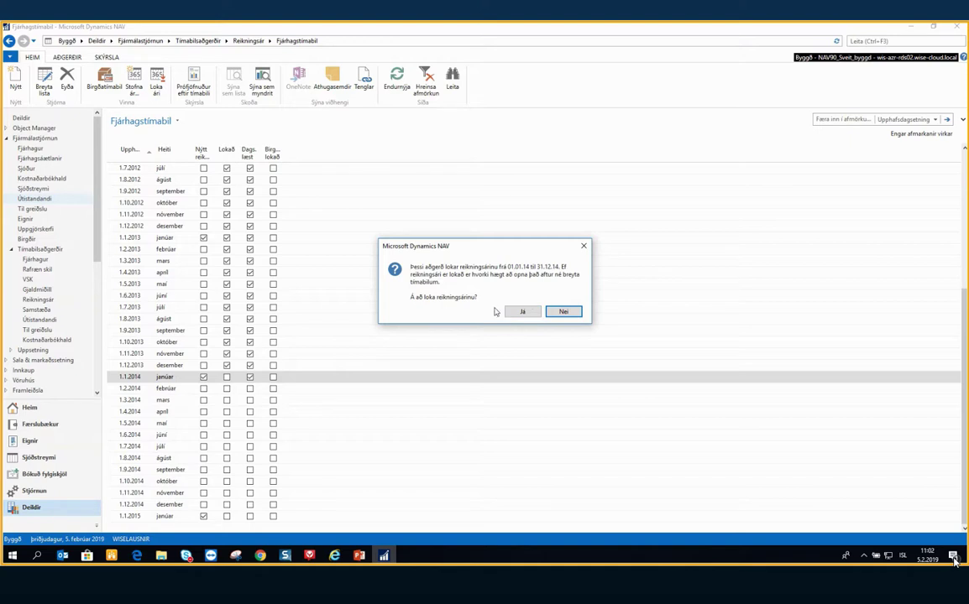
pyautogui.click(574, 313)
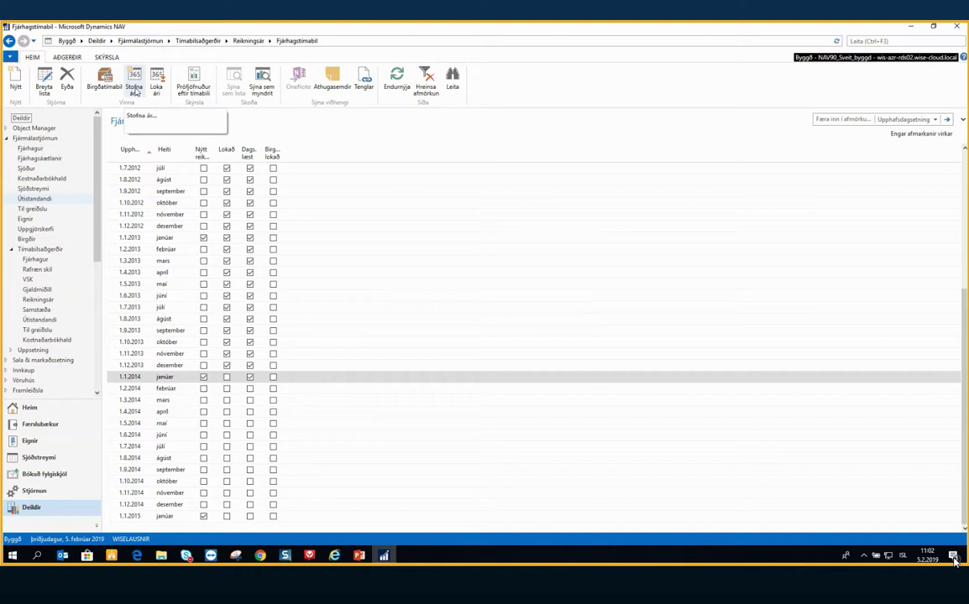
# Create a new fiscal year starting 1.1.2015 with 12 periods of length 1M and review the added periods
pyautogui.click(136, 87)
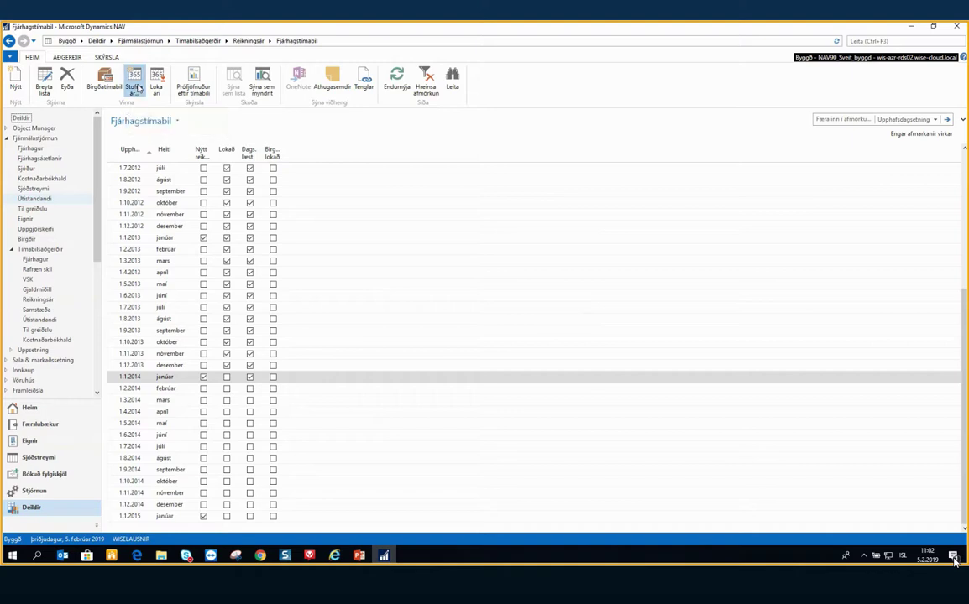
pyautogui.moveTo(76, 44); pyautogui.dragTo(443, 114)
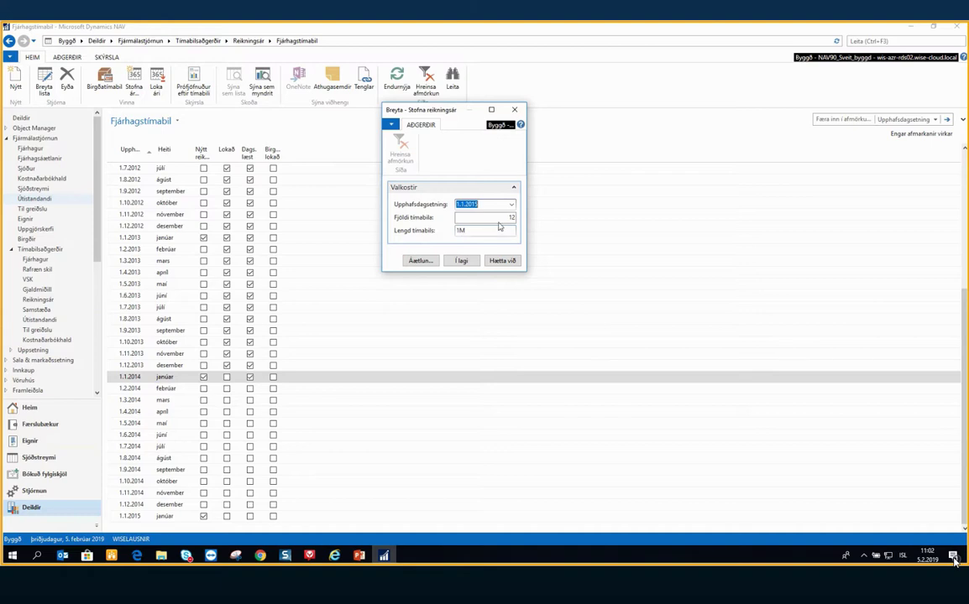
pyautogui.click(470, 261)
pyautogui.scroll(-1, 256, 446)
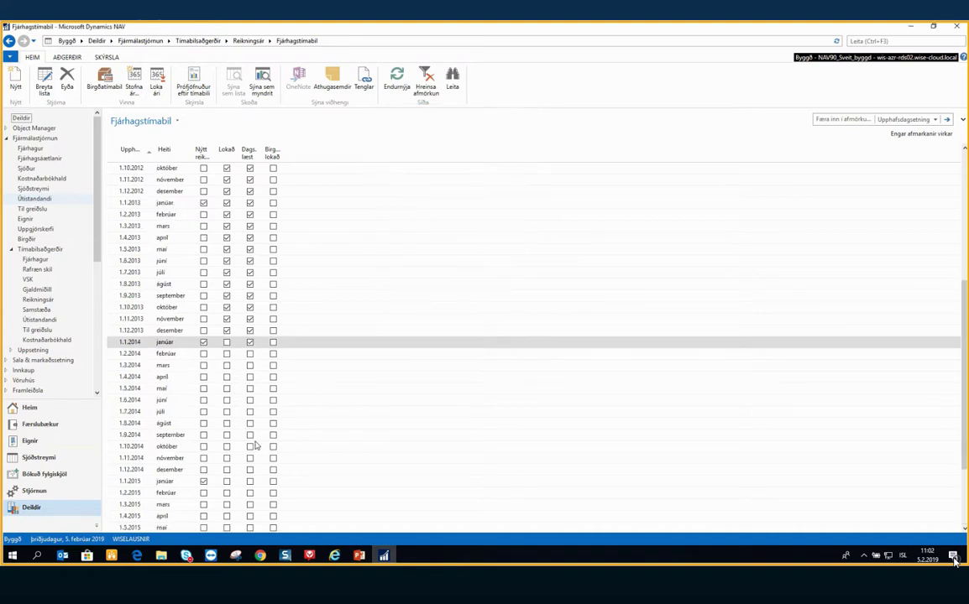
pyautogui.scroll(-3, 256, 446)
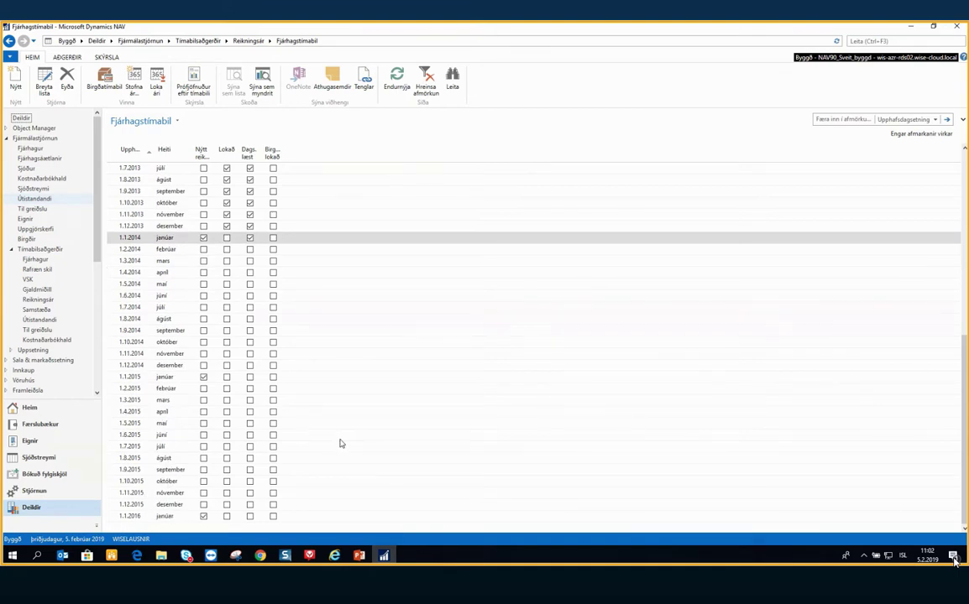
pyautogui.scroll(2, 341, 444)
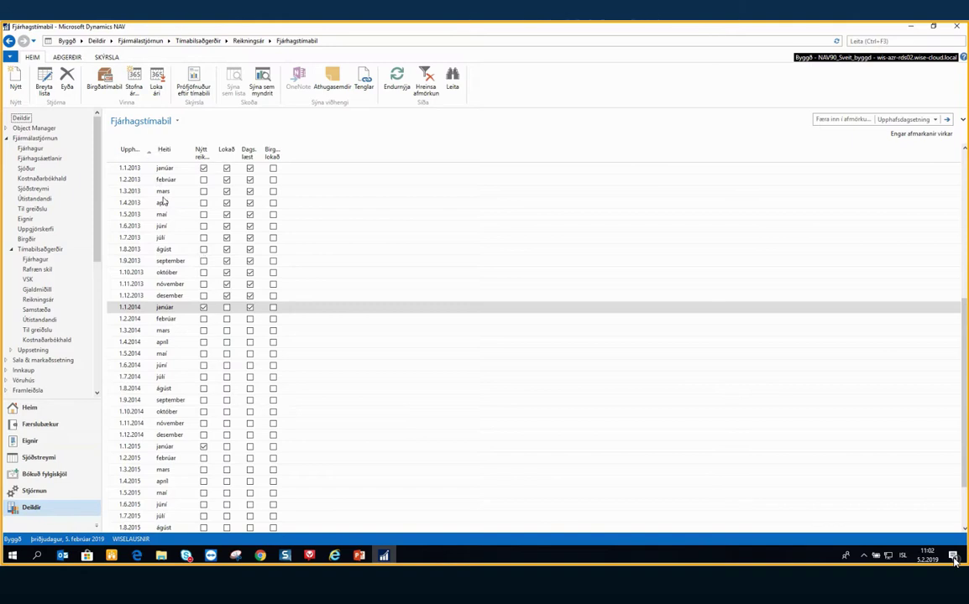
# Open the Loka rekstrarreikningi task from Reikningsár and choose journal template FJÁRHAGUR with journal batch LOK
pyautogui.click(256, 44)
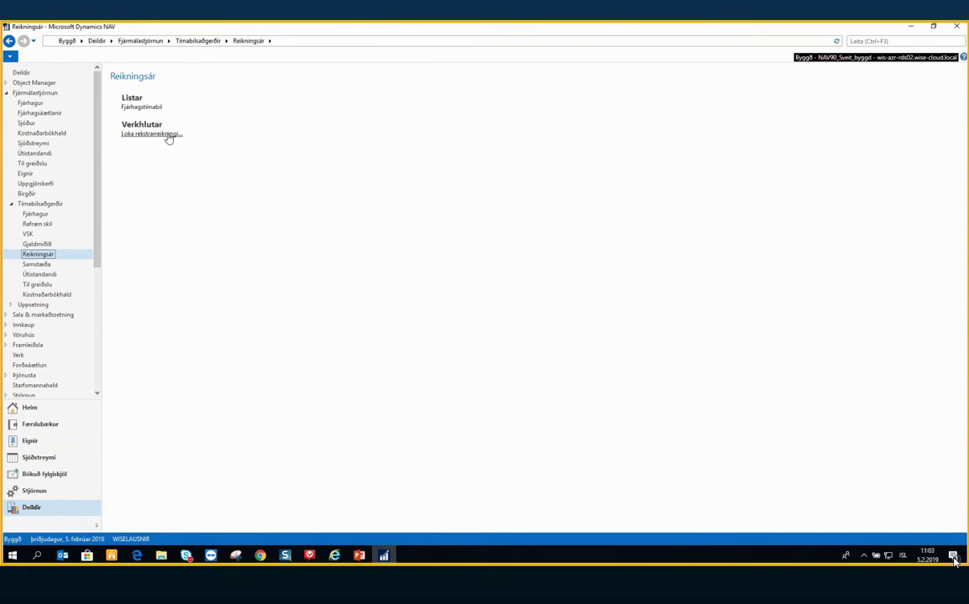
pyautogui.click(168, 140)
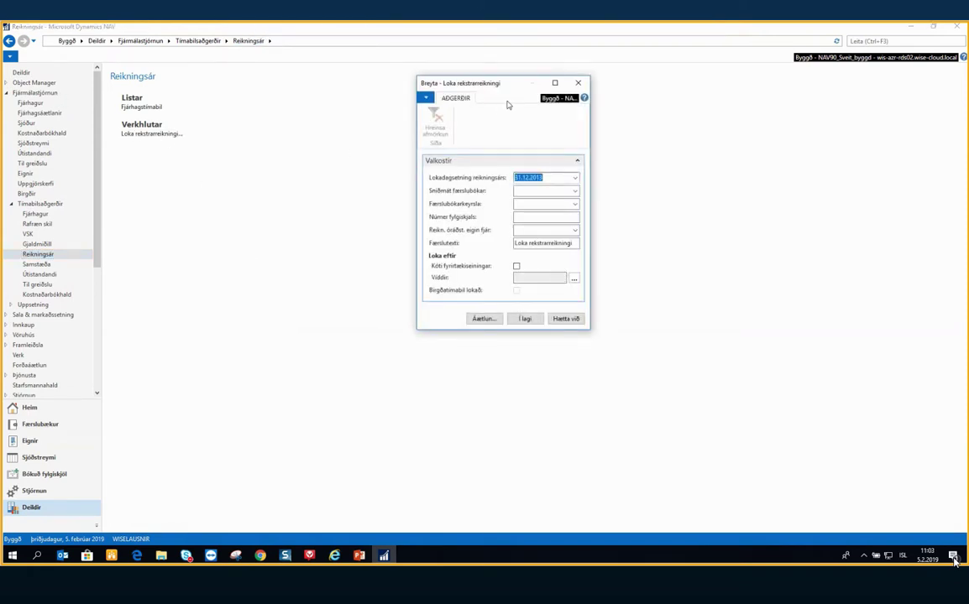
pyautogui.moveTo(495, 84); pyautogui.dragTo(379, 103)
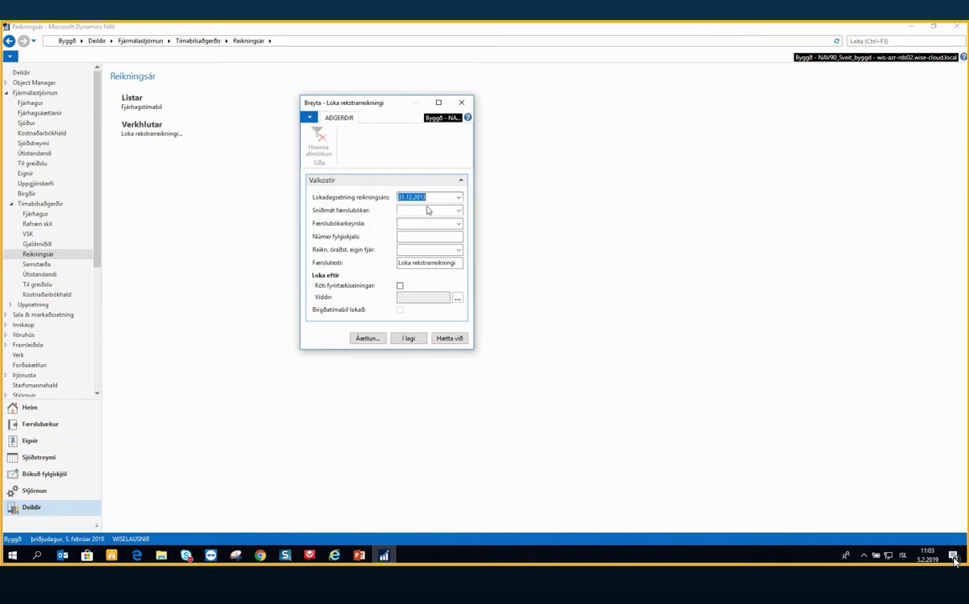
pyautogui.click(428, 210)
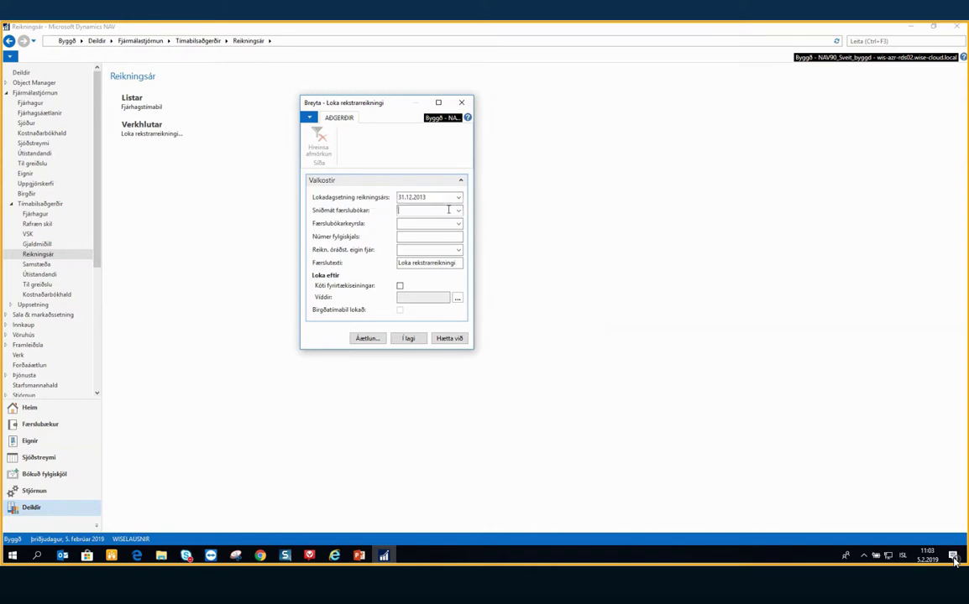
pyautogui.click(458, 212)
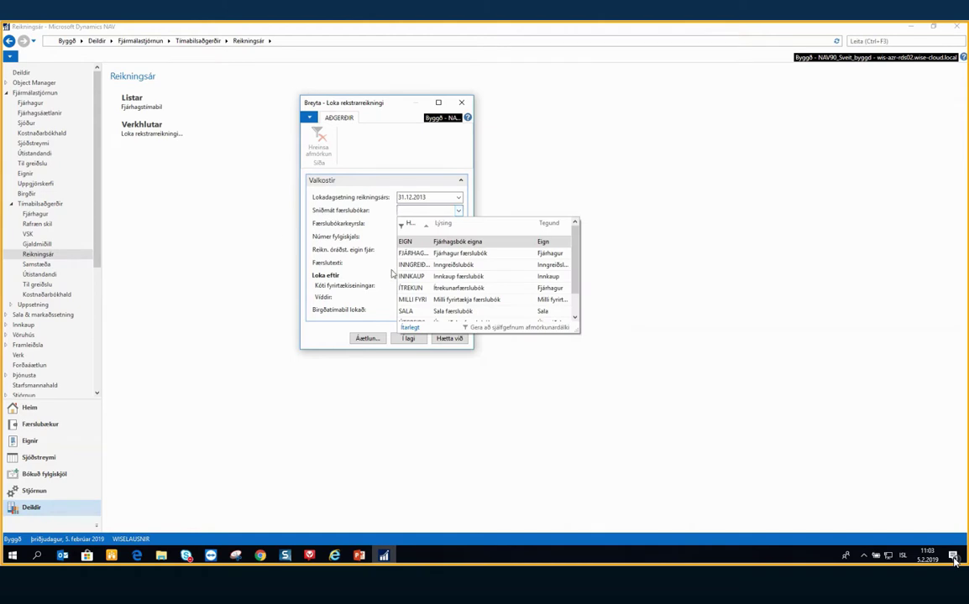
pyautogui.click(449, 255)
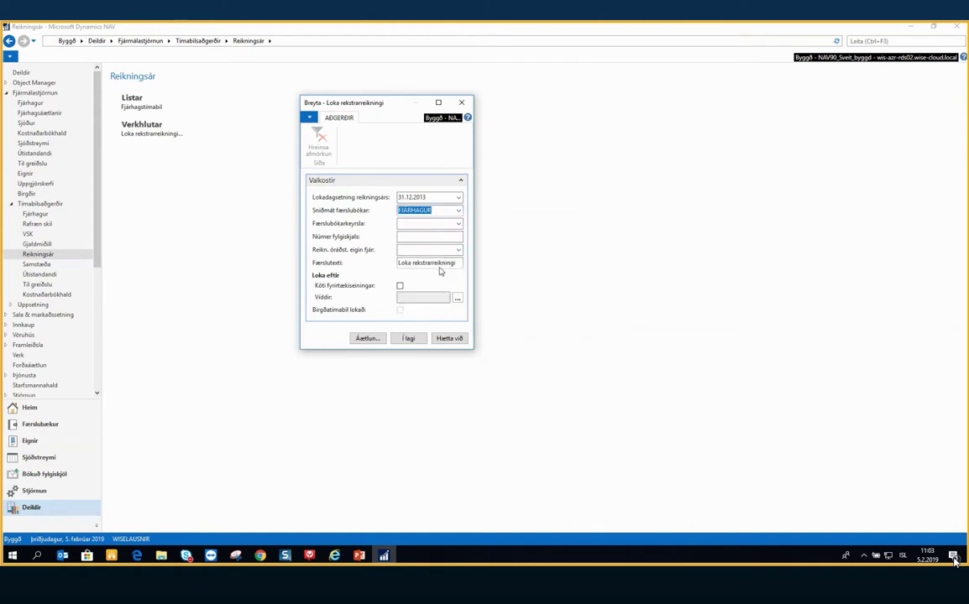
pyautogui.click(432, 223)
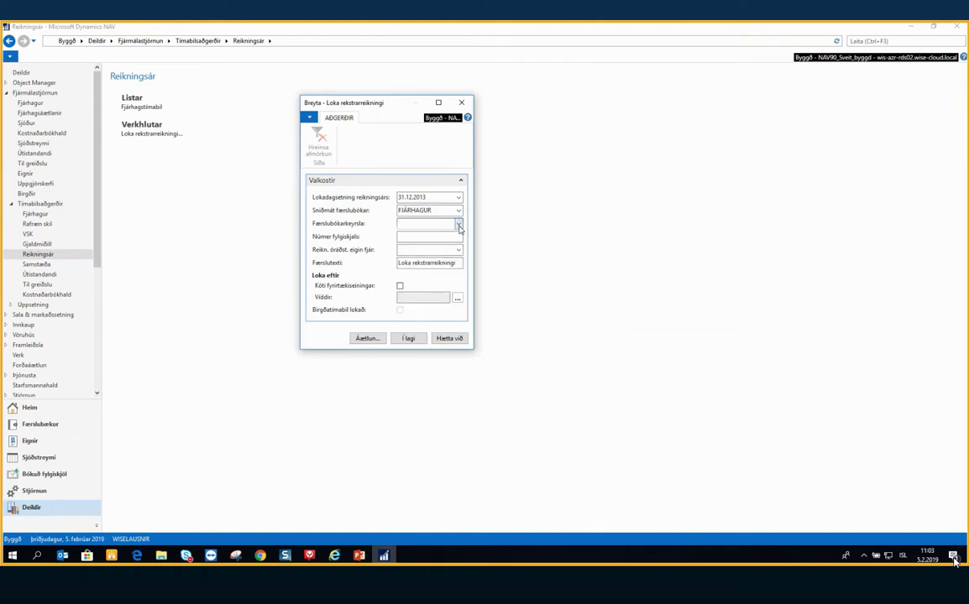
pyautogui.click(459, 223)
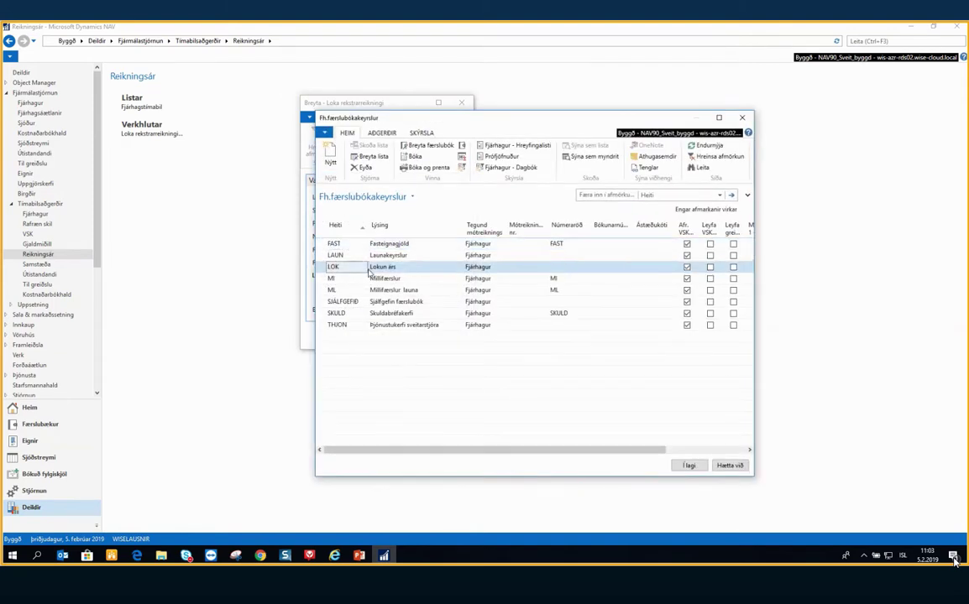
pyautogui.click(688, 465)
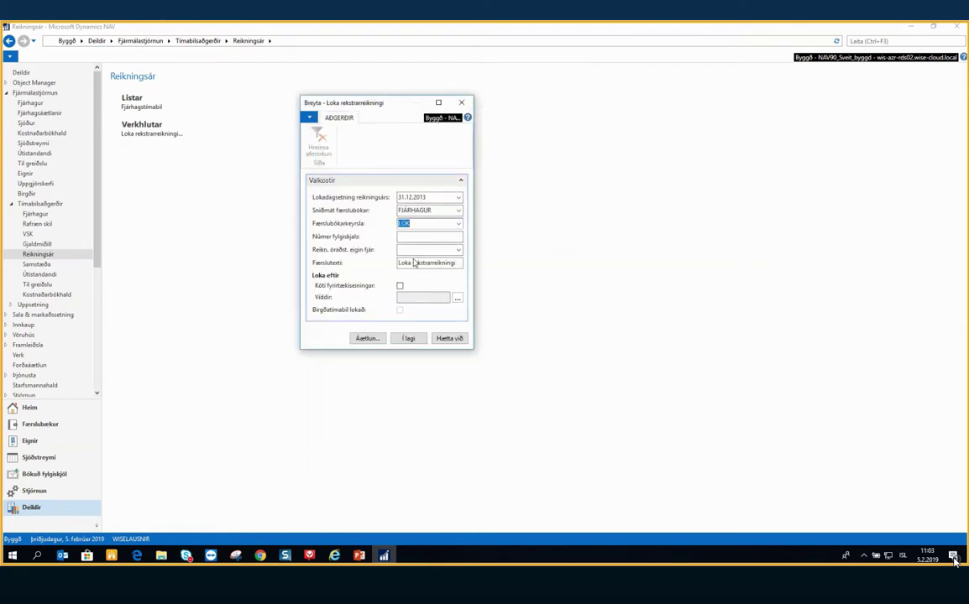
# Set the closing entry's document number to LOK 2013 and the retained earnings account to 96101
pyautogui.click(414, 239)
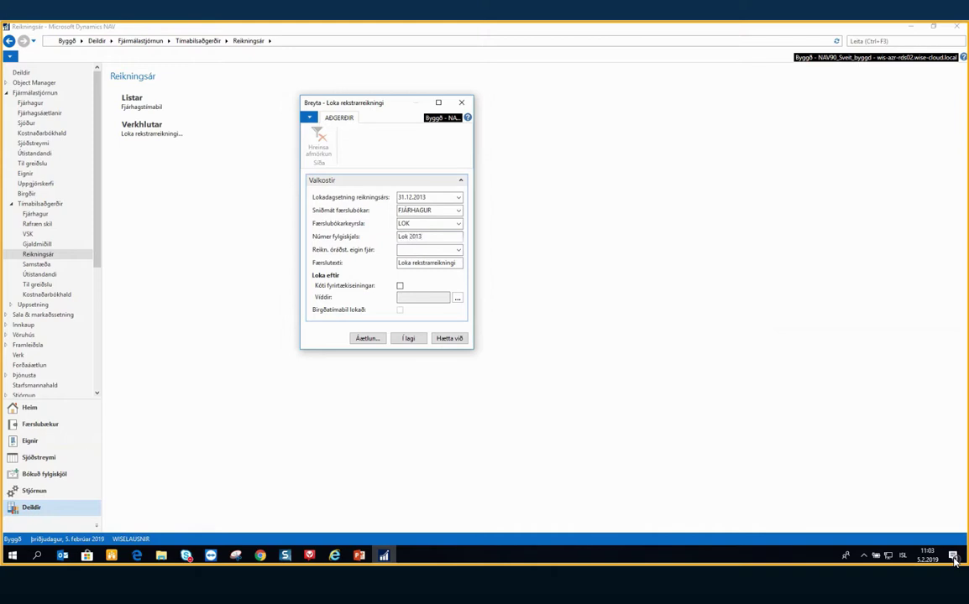
pyautogui.click(409, 249)
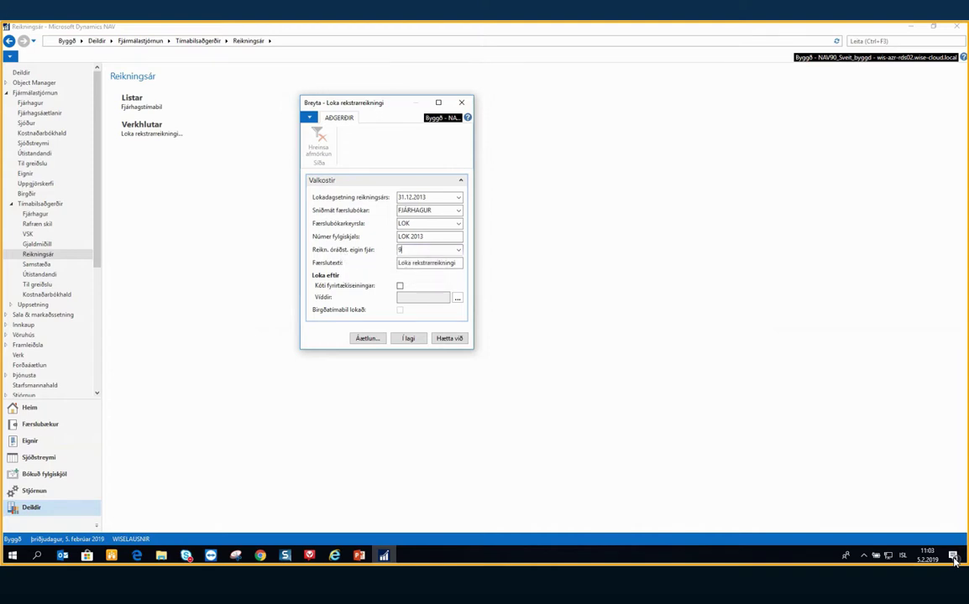
pyautogui.write('96')
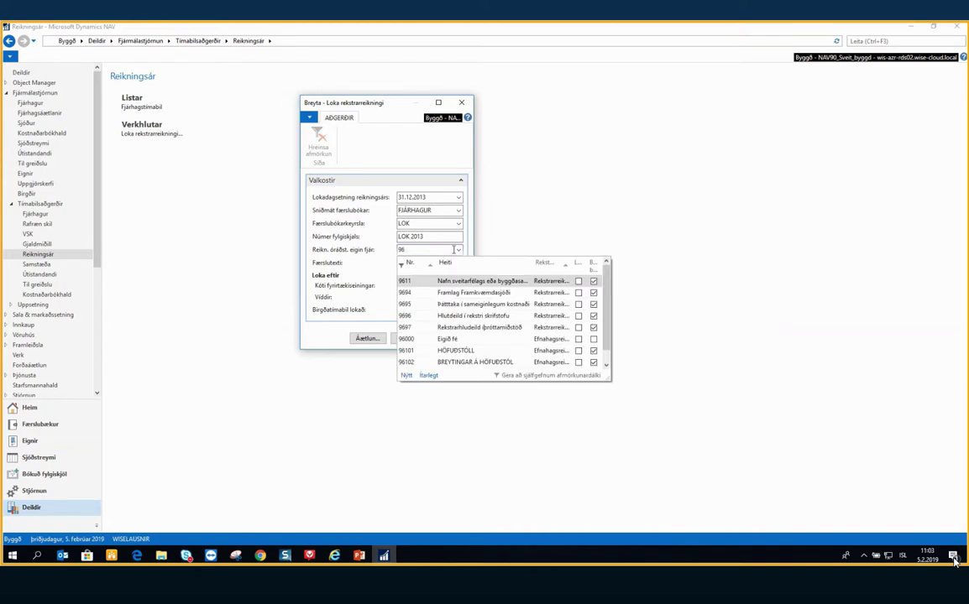
pyautogui.click(475, 351)
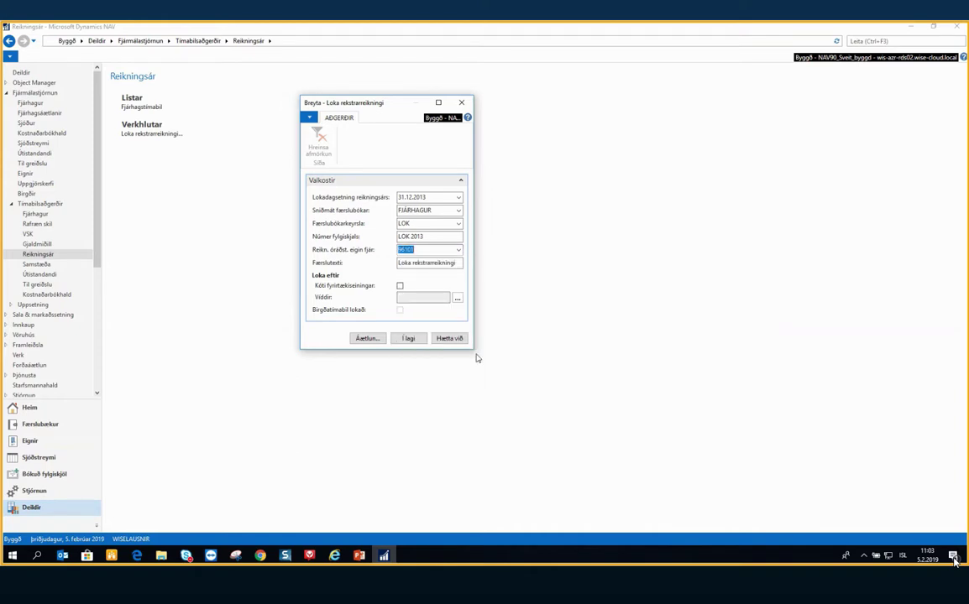
pyautogui.press('Tab')
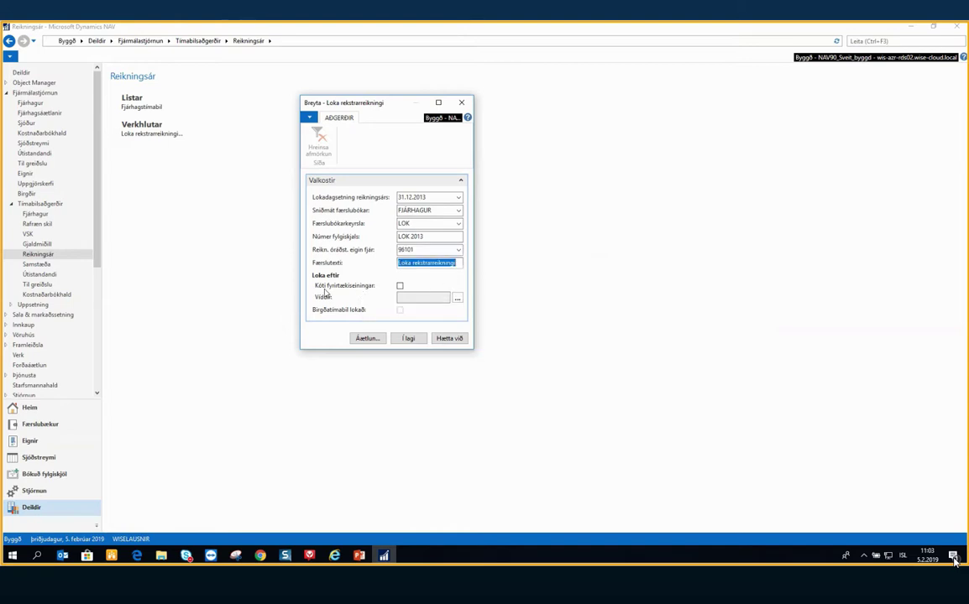
# Close by business unit code and the MFL-DEILD dimension, then run the income statement closing and dismiss the completion message
pyautogui.click(401, 287)
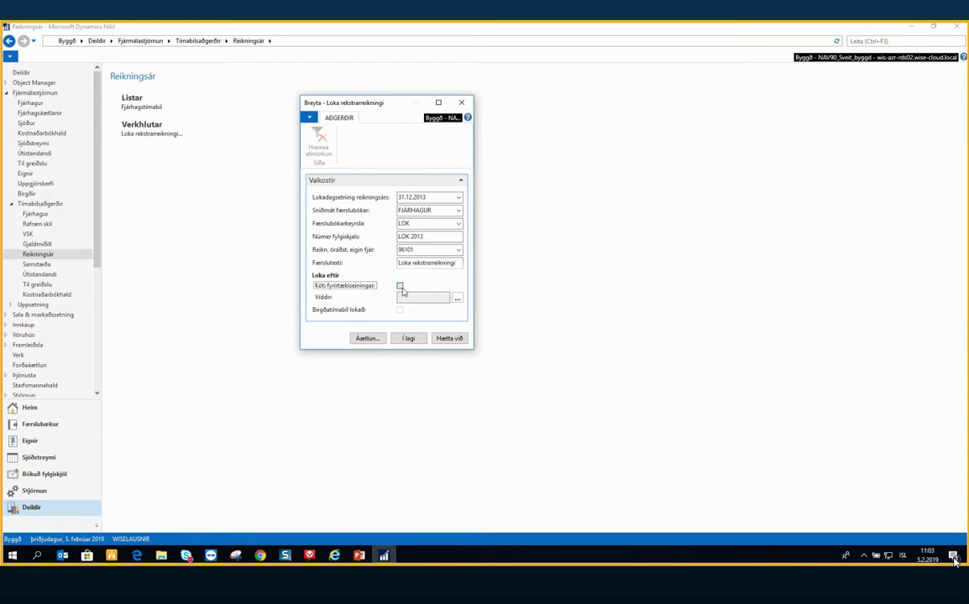
pyautogui.click(400, 287)
pyautogui.click(457, 298)
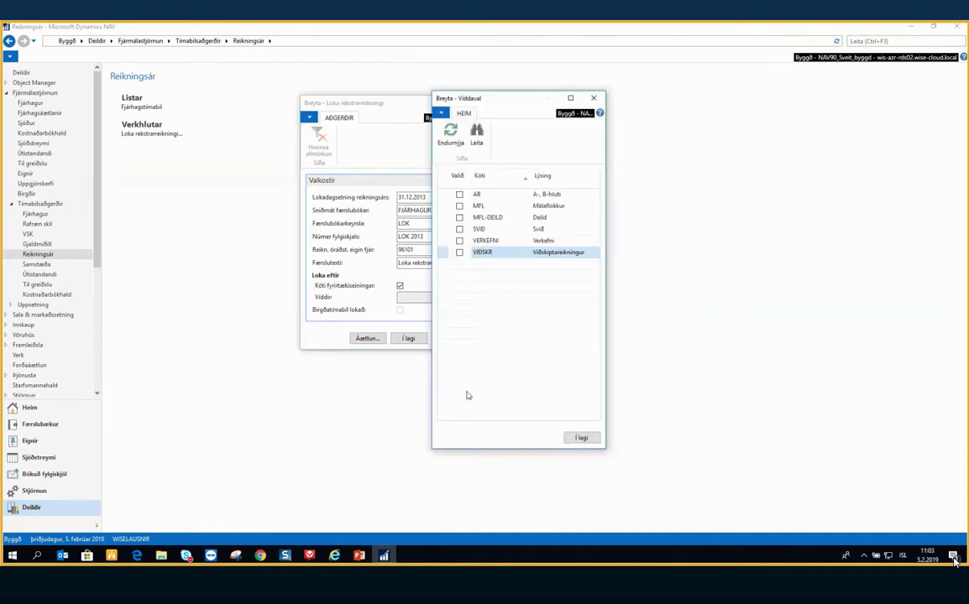
pyautogui.click(459, 217)
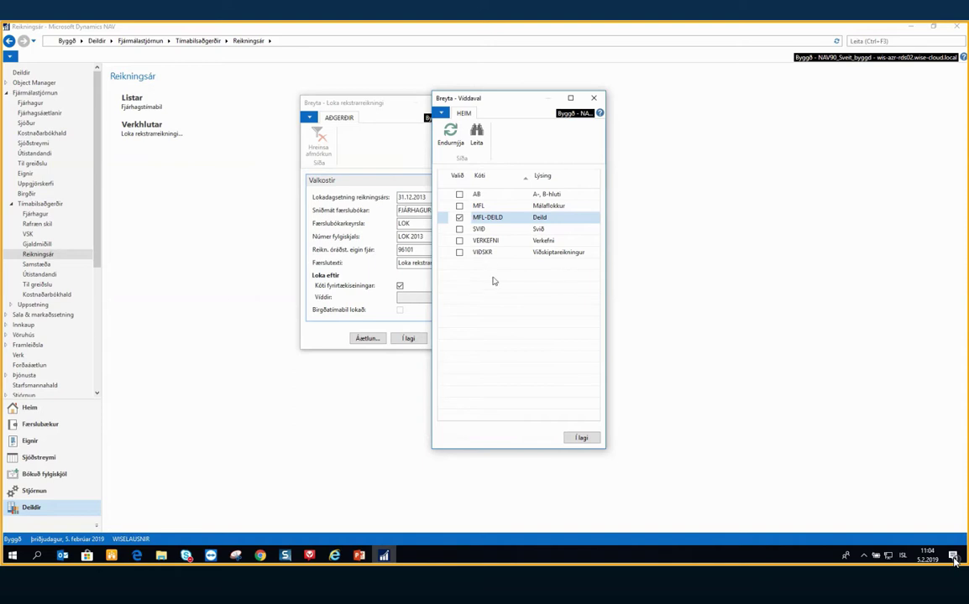
pyautogui.click(582, 438)
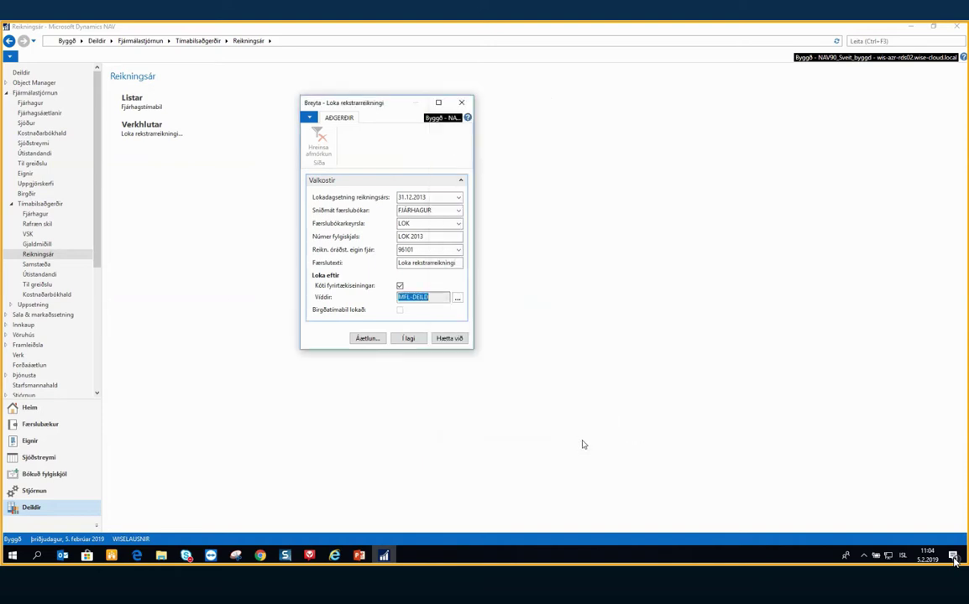
pyautogui.click(411, 341)
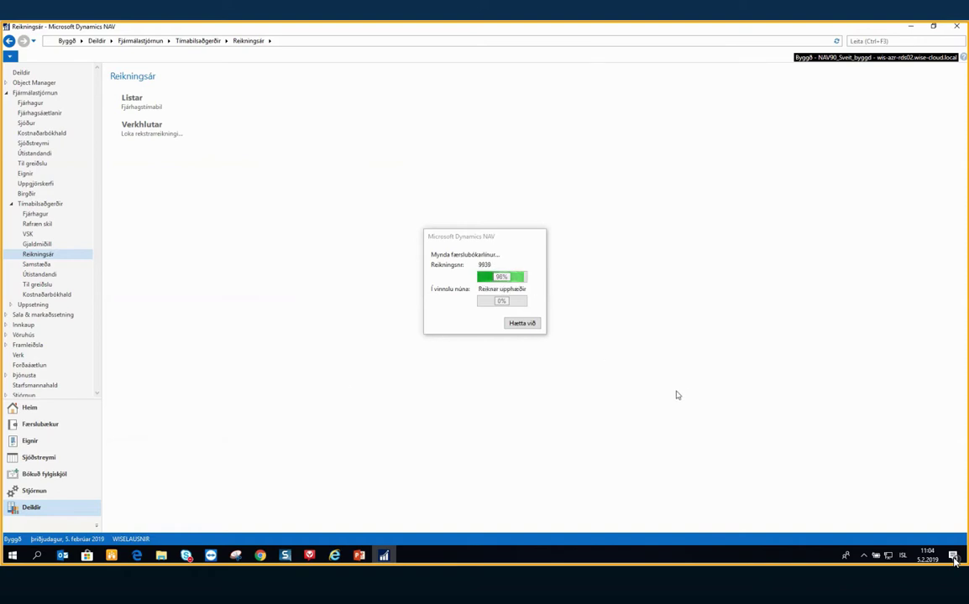
pyautogui.click(532, 300)
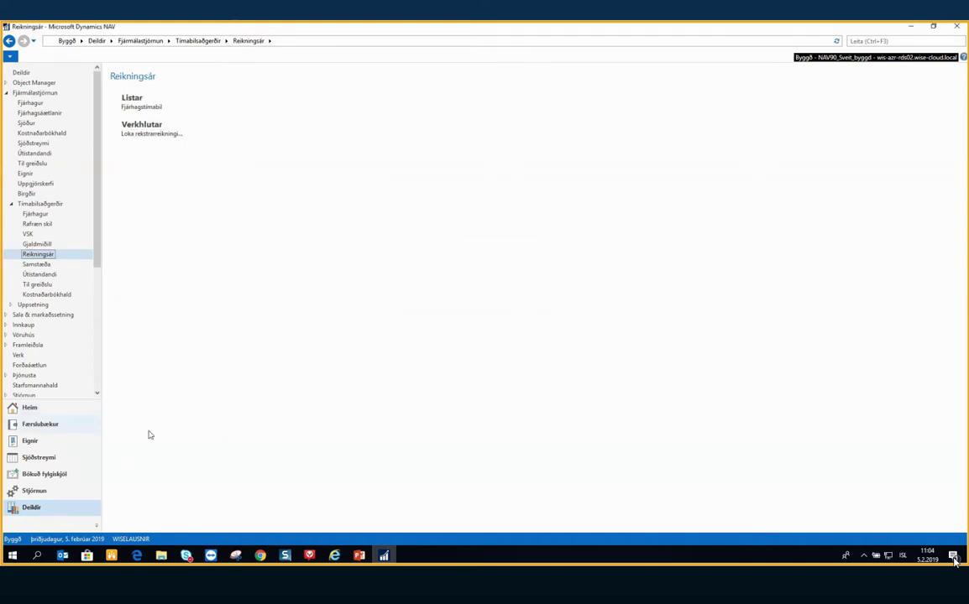
# Open the Færslubók general journal batches under Færslubækur and select the LOK (Lokun árs) batch
pyautogui.click(47, 428)
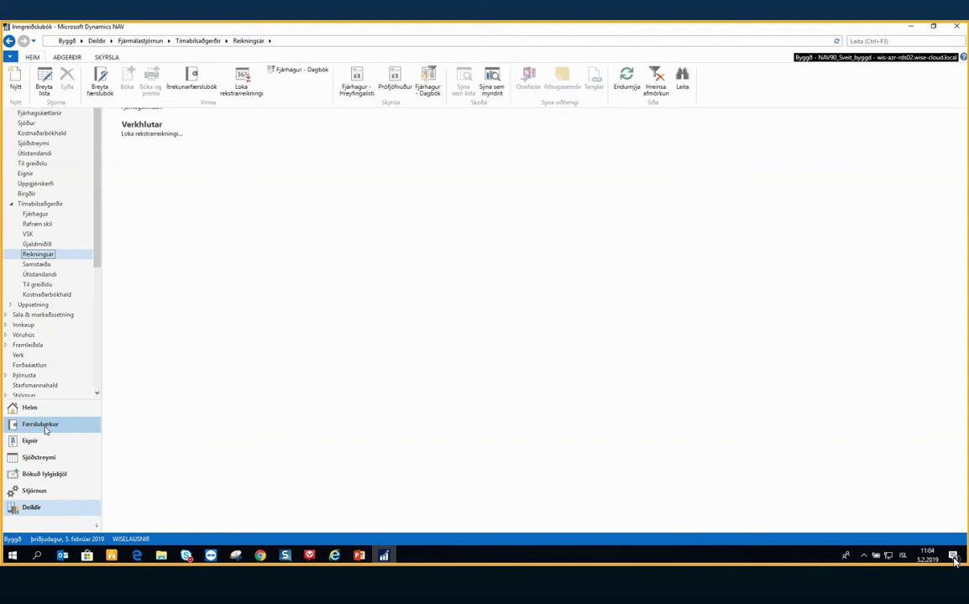
pyautogui.click(19, 140)
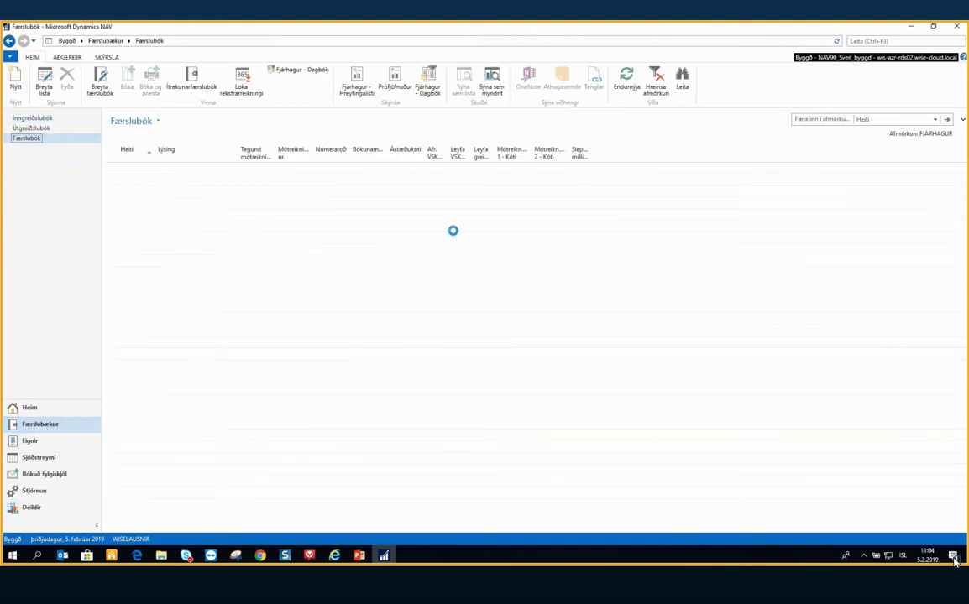
pyautogui.click(141, 198)
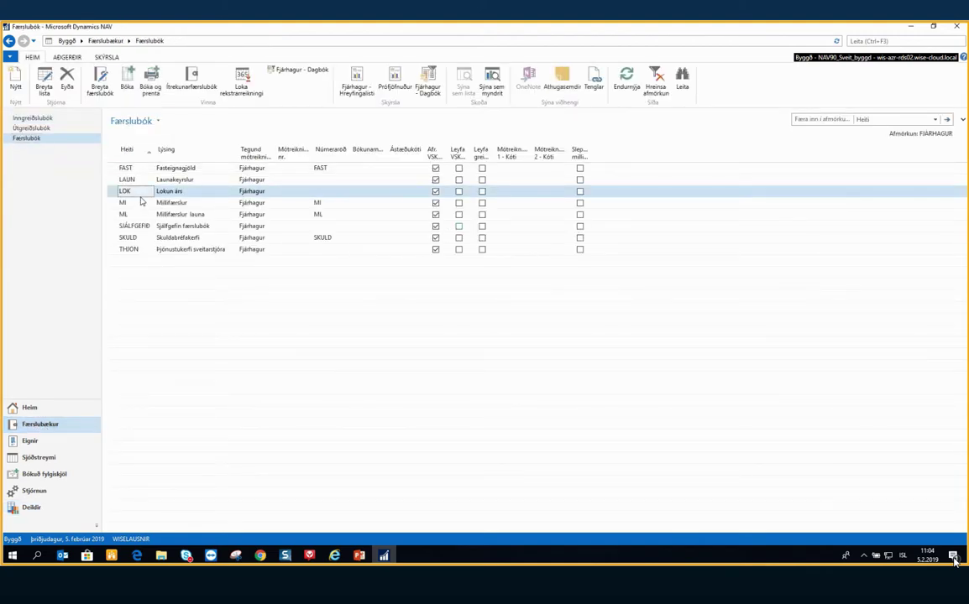
# Open the LOK batch's journal in a maximized window and review the generated closing lines through to the last entry
pyautogui.doubleClick(155, 193)
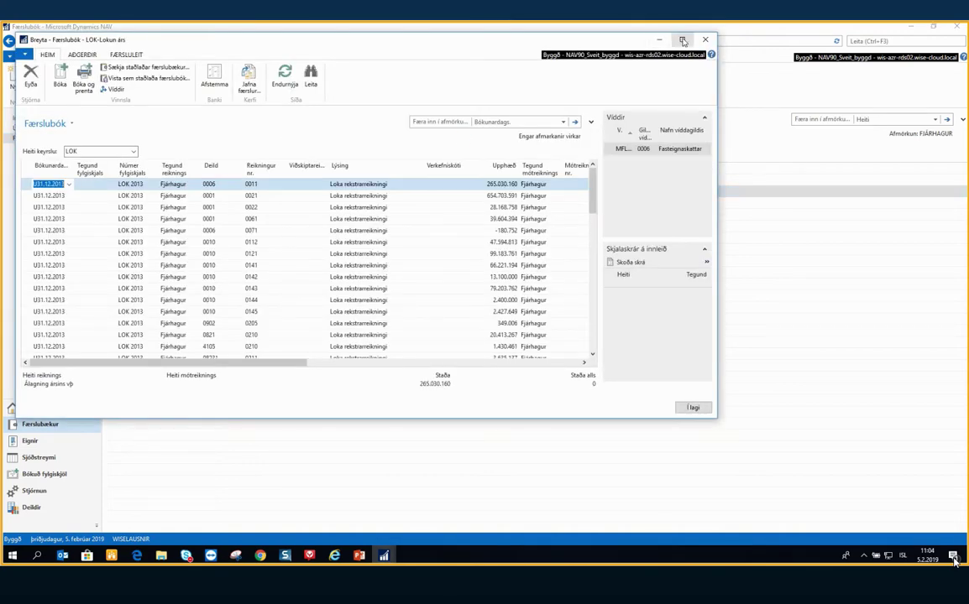
pyautogui.doubleClick(617, 38)
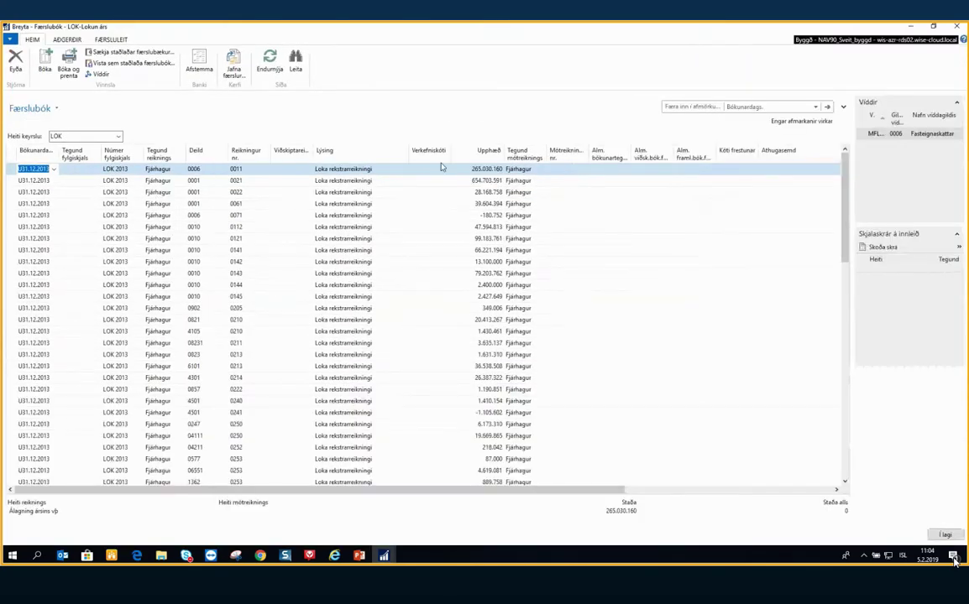
pyautogui.scroll(-20, 286, 369)
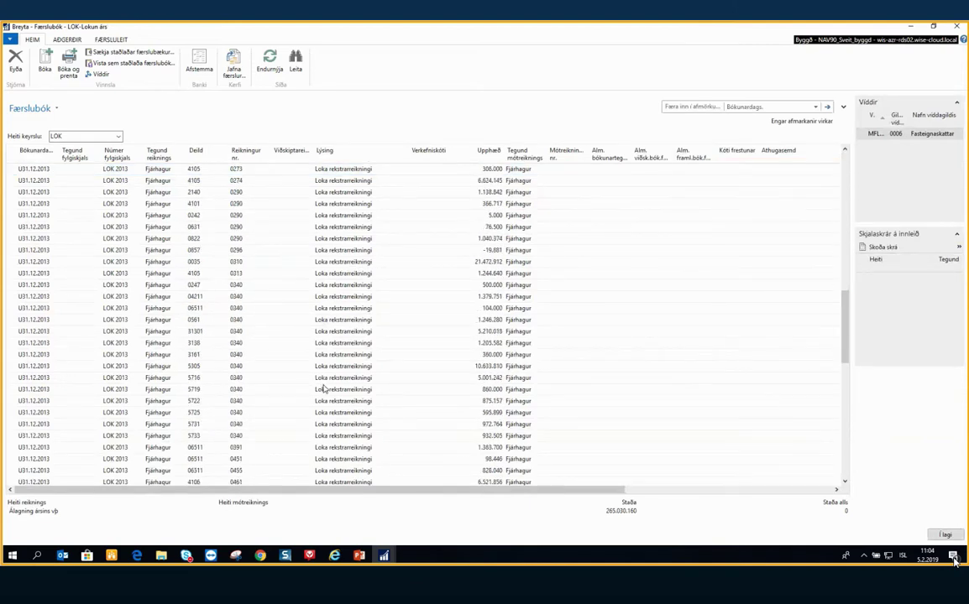
pyautogui.scroll(-6, 377, 391)
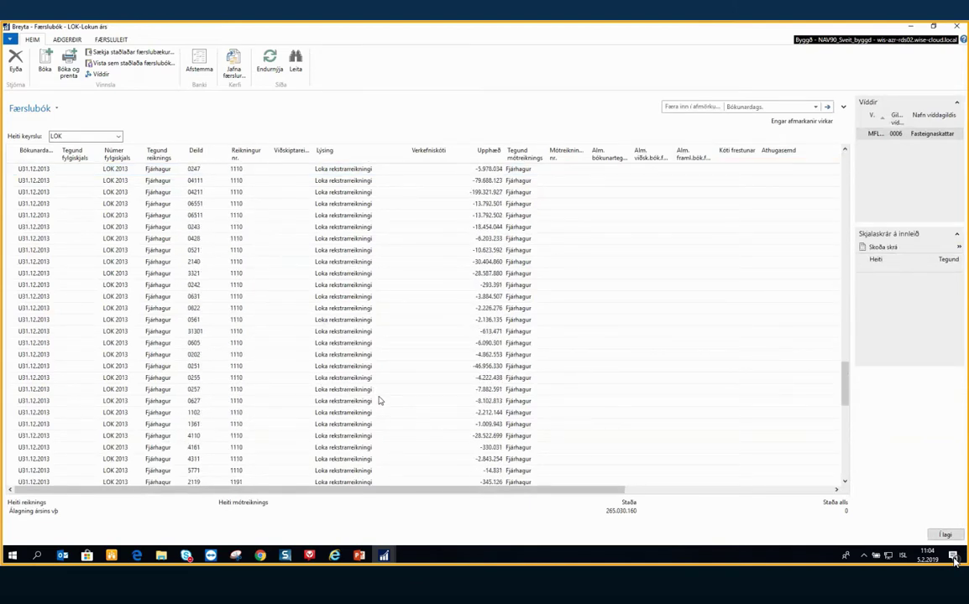
pyautogui.scroll(-15, 377, 401)
pyautogui.moveTo(299, 493)
pyautogui.mouseDown()
pyautogui.moveTo(511, 493)
pyautogui.moveTo(290, 501)
pyautogui.mouseUp()
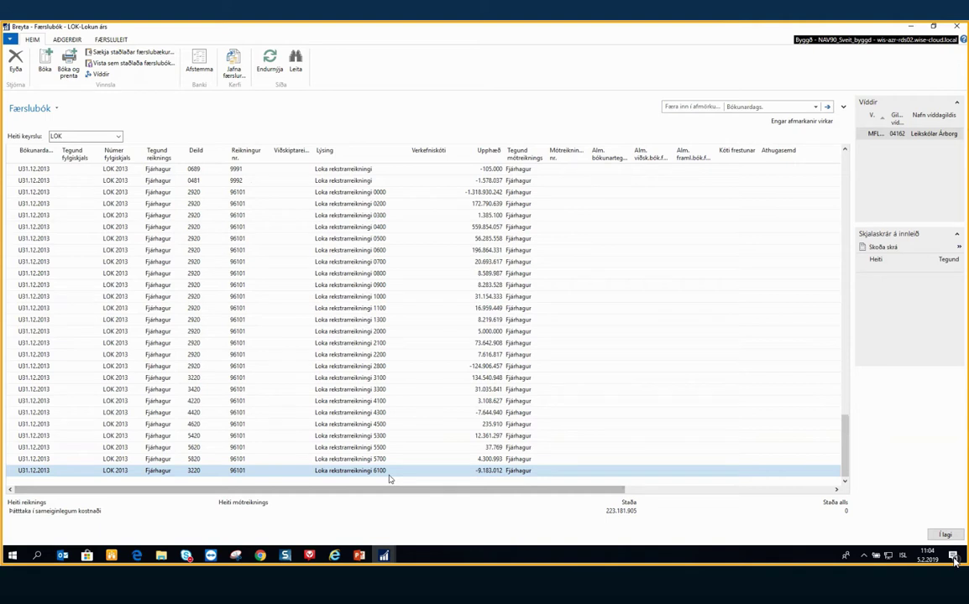
# Examine the retained earnings lines on account 96101, checking the department and amount on the 0000, 3100 and 3300 closing lines
pyautogui.click(241, 193)
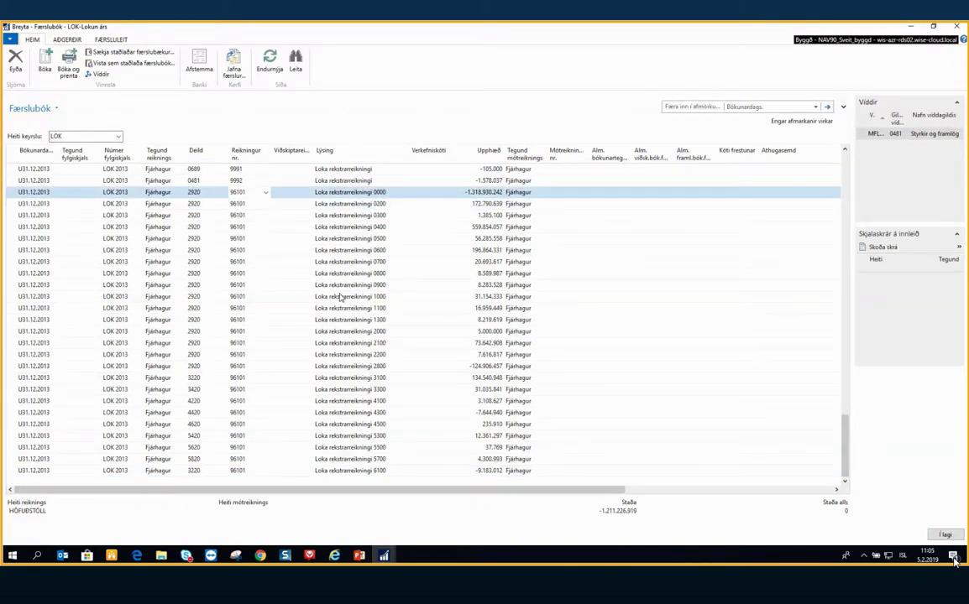
pyautogui.scroll(1, 245, 375)
pyautogui.scroll(1, 245, 376)
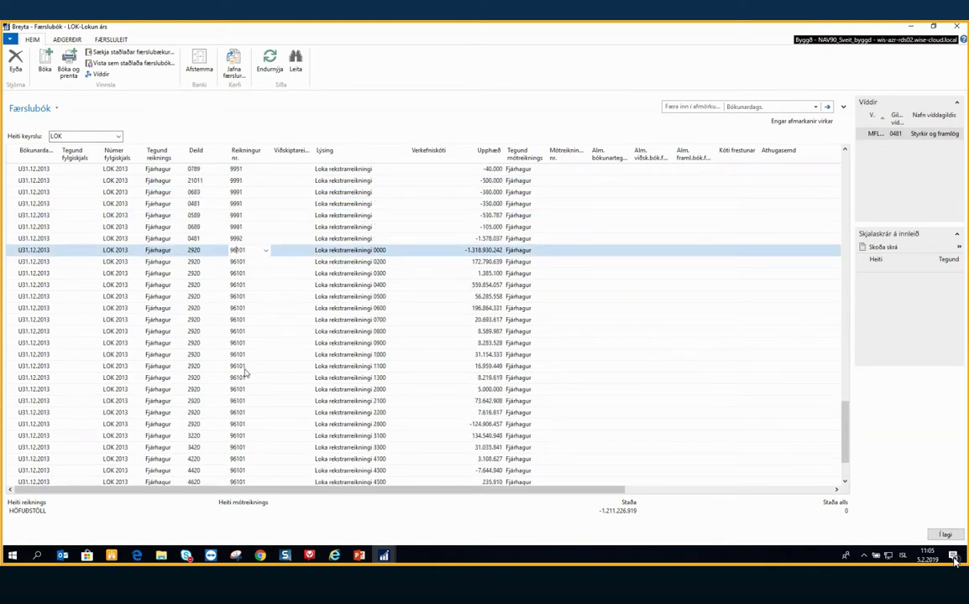
pyautogui.scroll(-2, 245, 376)
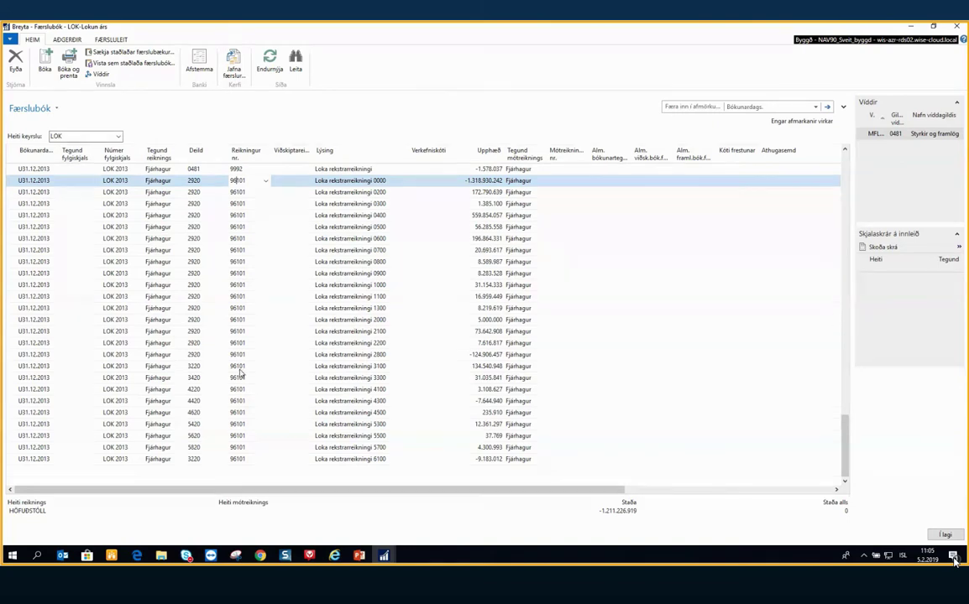
pyautogui.click(242, 368)
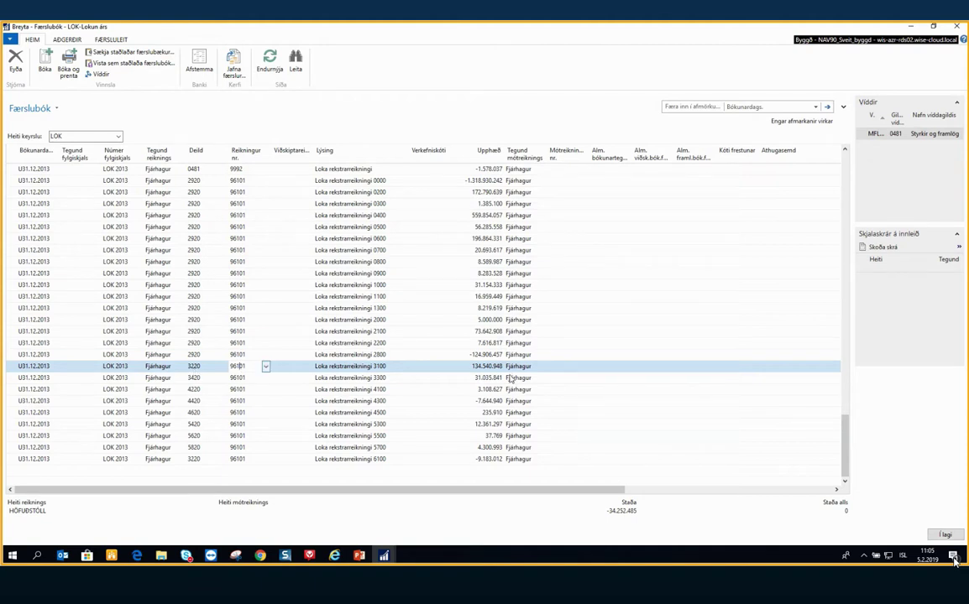
pyautogui.click(471, 366)
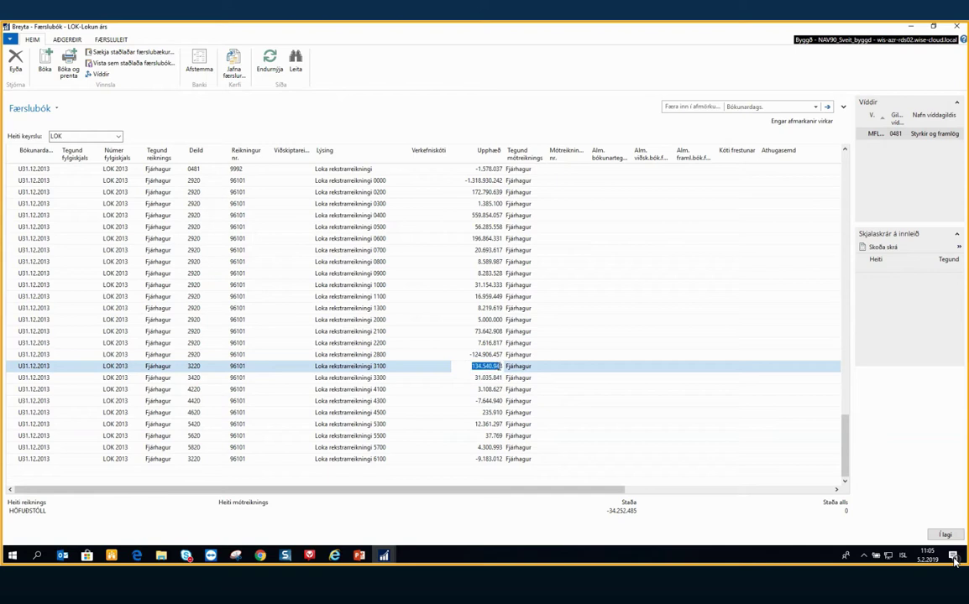
pyautogui.click(426, 379)
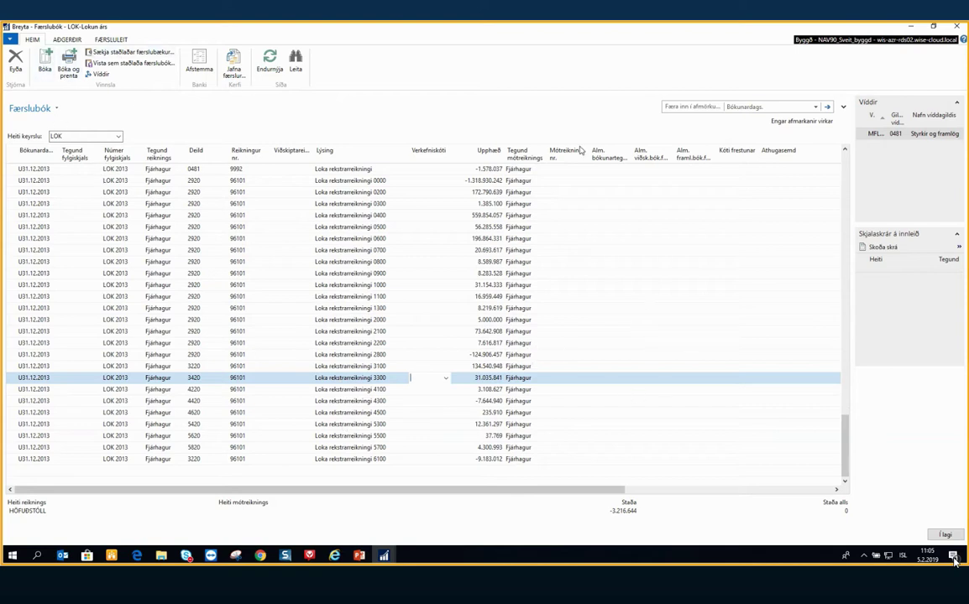
# Look back over the income statement accounts' closing lines in the LOK journal and switch to the PowerPoint slideshow
pyautogui.moveTo(849, 448); pyautogui.dragTo(846, 180)
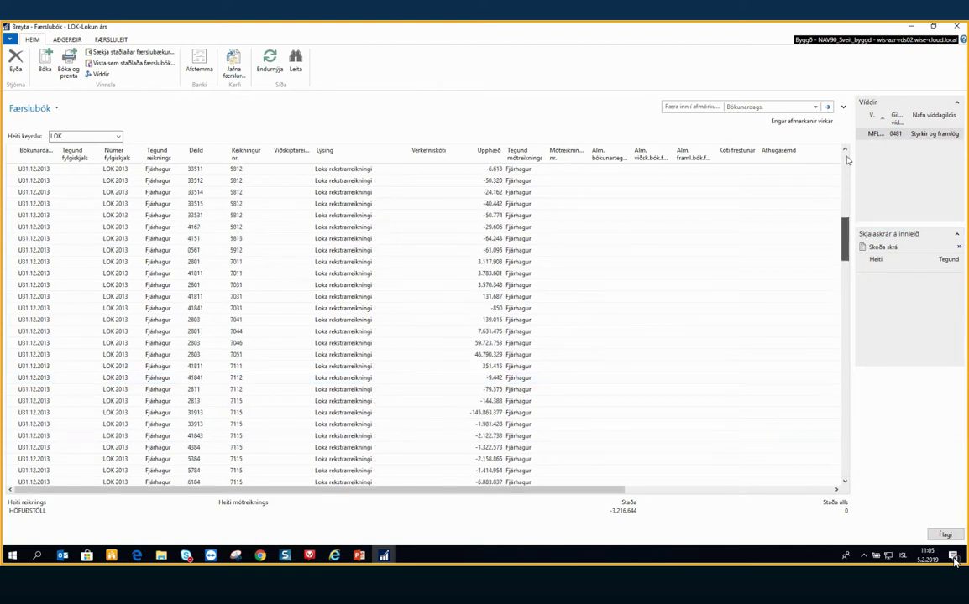
pyautogui.scroll(-15, 334, 347)
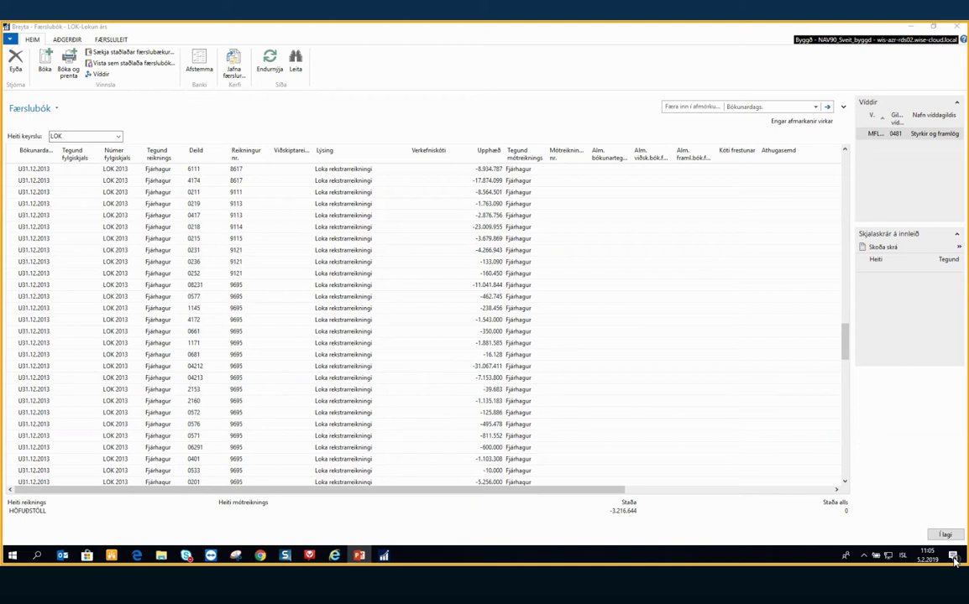
pyautogui.hotkey('alt', 'Tab')
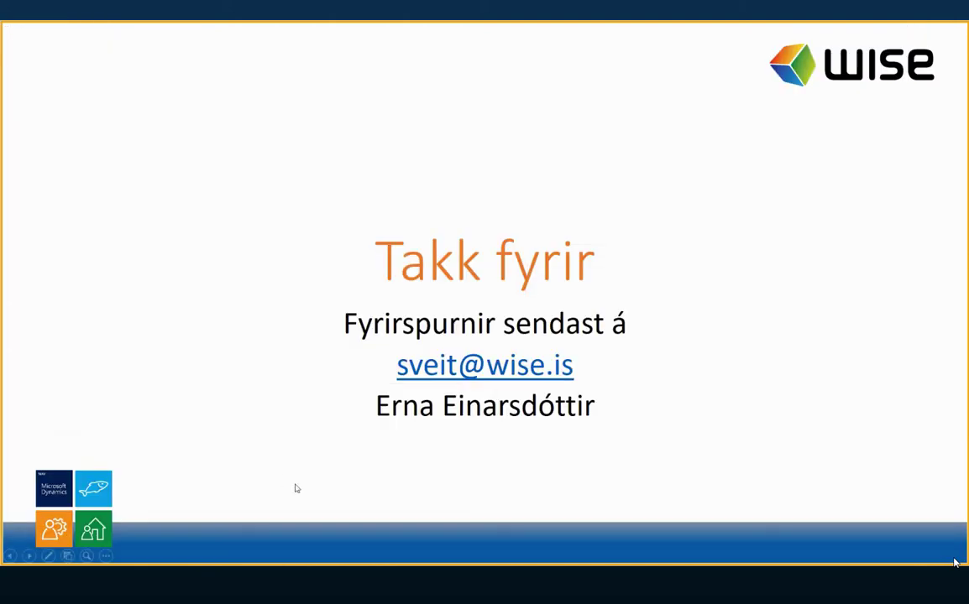